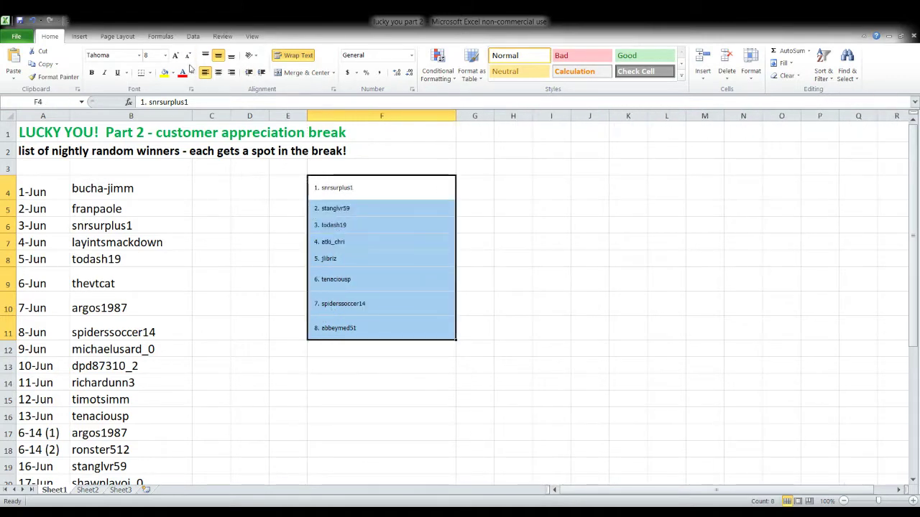
# - Enlarge the eight-spot break list in F4:F11 to font size 14
pyautogui.click(152, 60)
pyautogui.write('14')
pyautogui.press('Return')
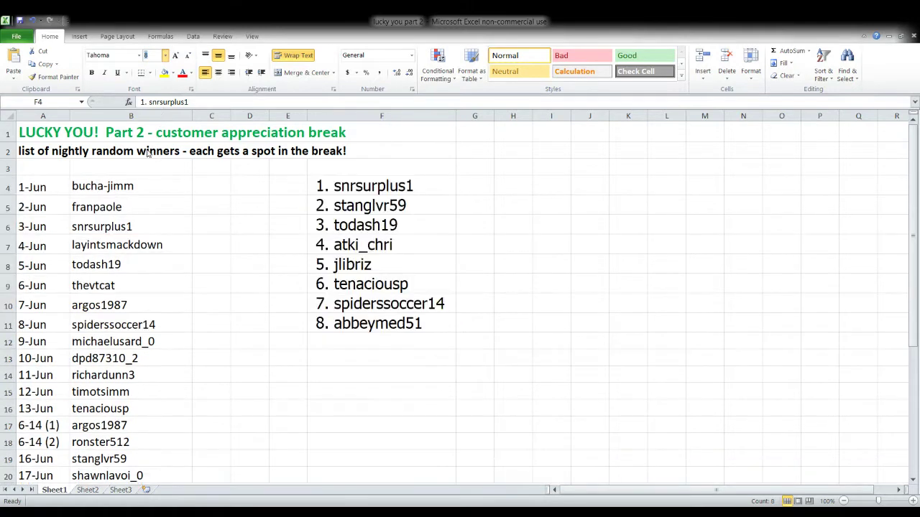
pyautogui.click(510, 281)
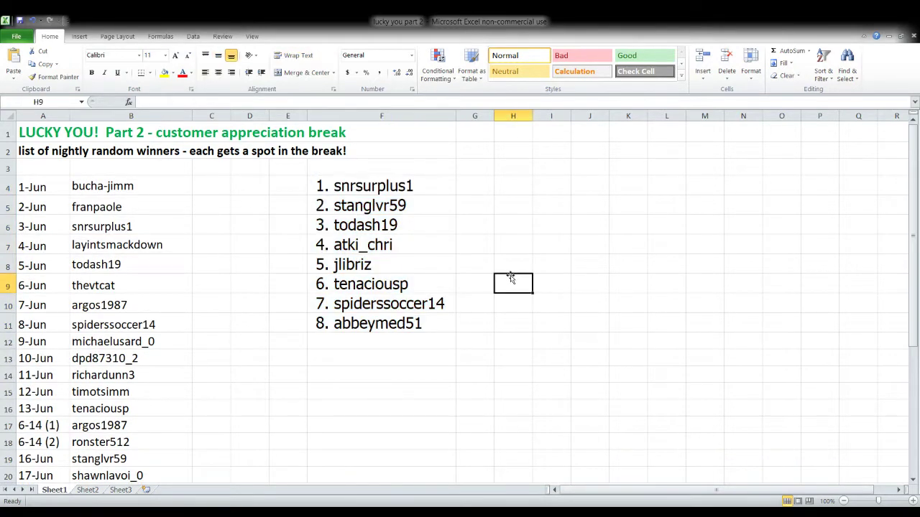
pyautogui.click(324, 263)
# - Add a bold 'swap' note in G8 beside spot 5
pyautogui.click(491, 264)
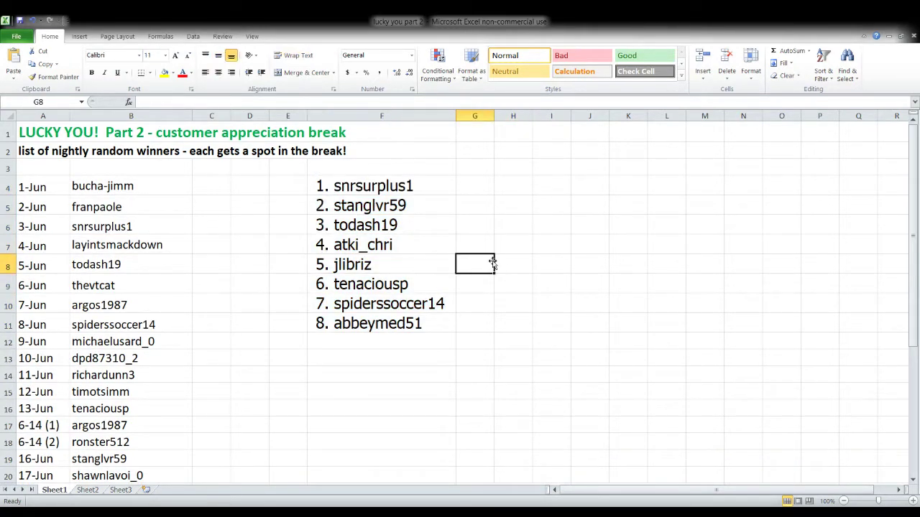
pyautogui.write('swap')
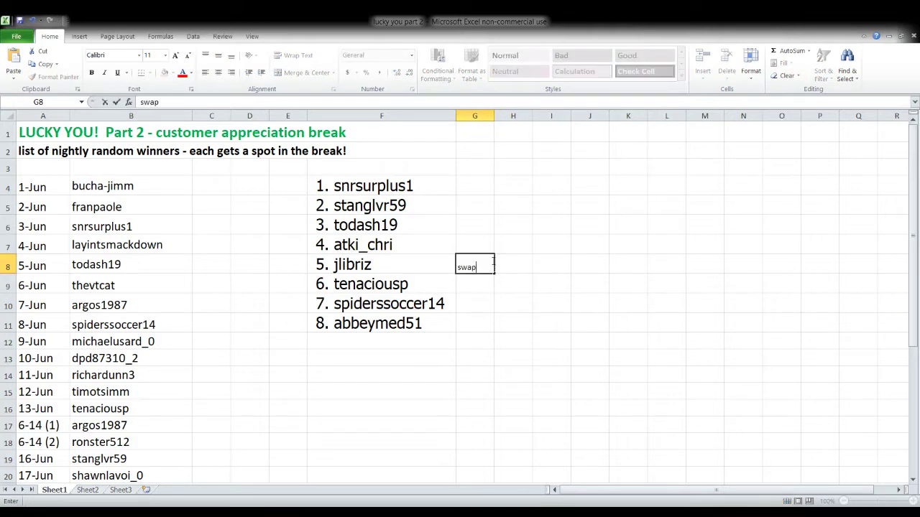
pyautogui.click(558, 263)
pyautogui.click(486, 264)
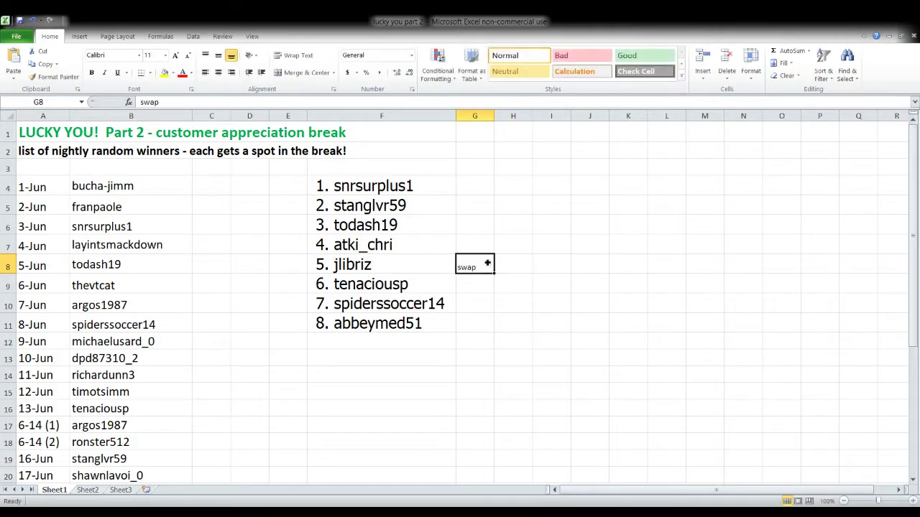
pyautogui.click(91, 73)
# - Set the swap note's font size to 11
pyautogui.click(489, 295)
pyautogui.click(467, 265)
pyautogui.click(362, 227)
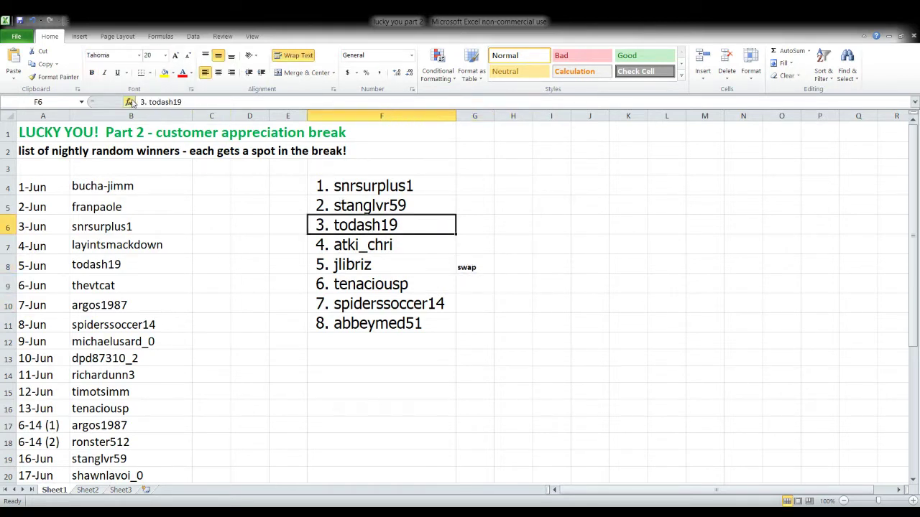
pyautogui.click(477, 265)
pyautogui.click(154, 55)
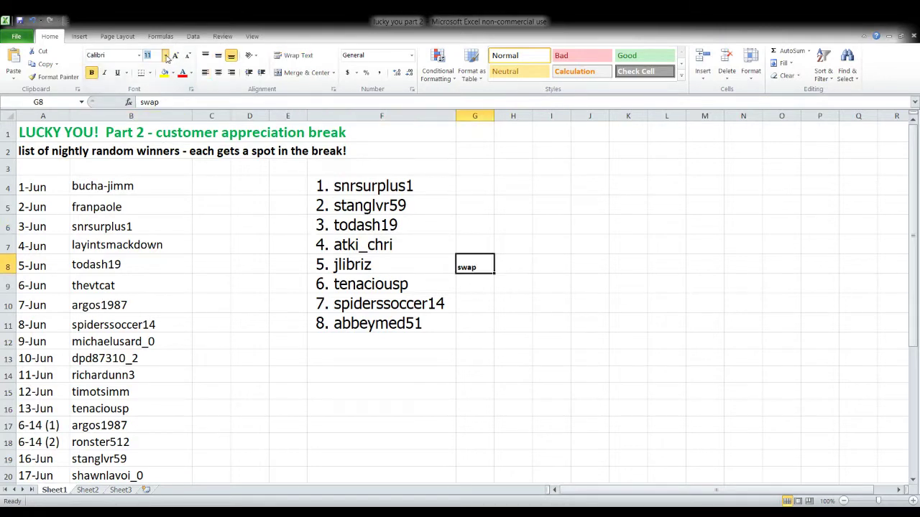
pyautogui.press('Return')
pyautogui.click(500, 396)
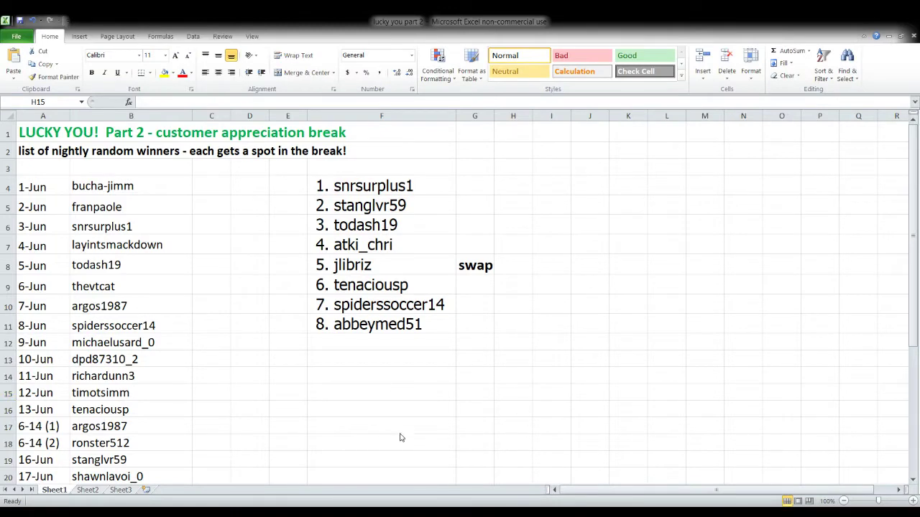
# - Paste a winner's entry into F12 below spot 8 and renumber it as 9
pyautogui.click(333, 343)
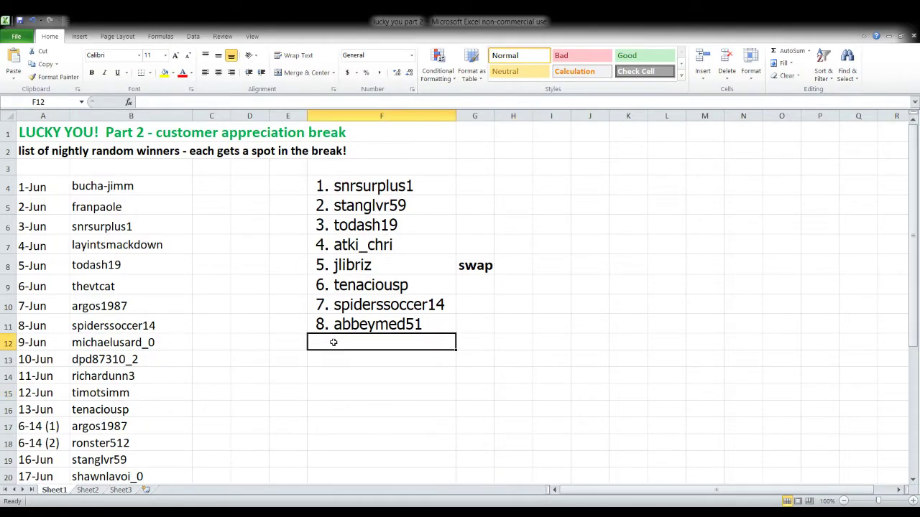
pyautogui.write('1. timotsimm')
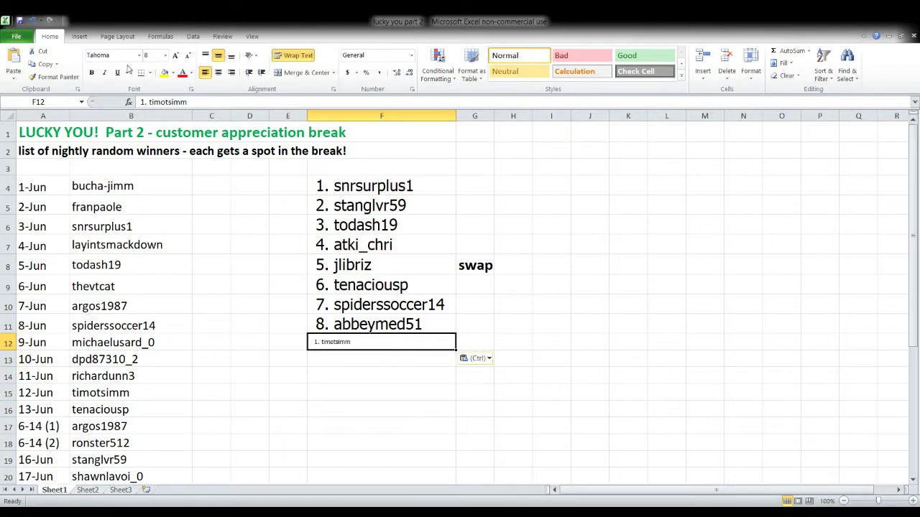
pyautogui.moveTo(148, 102); pyautogui.dragTo(105, 102)
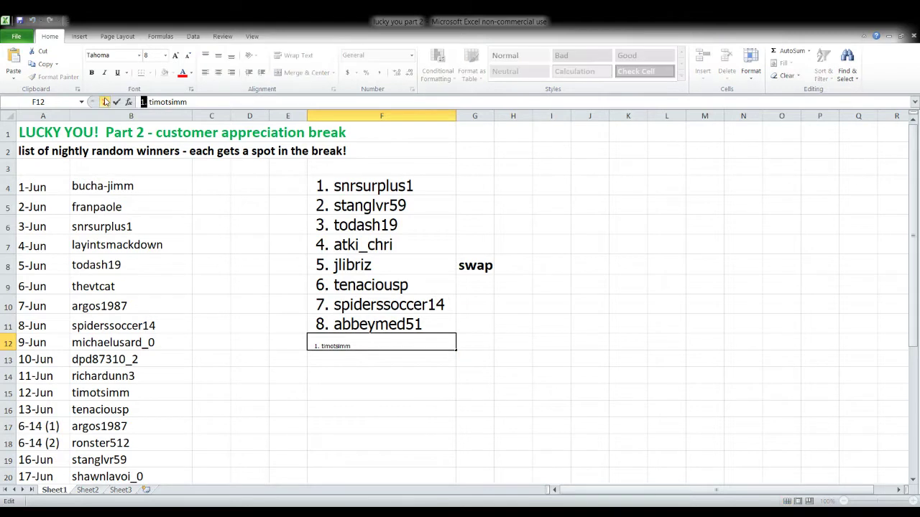
pyautogui.write('9')
pyautogui.click(396, 400)
# - Enlarge the ninth entry's font to match the rest of the list
pyautogui.click(345, 342)
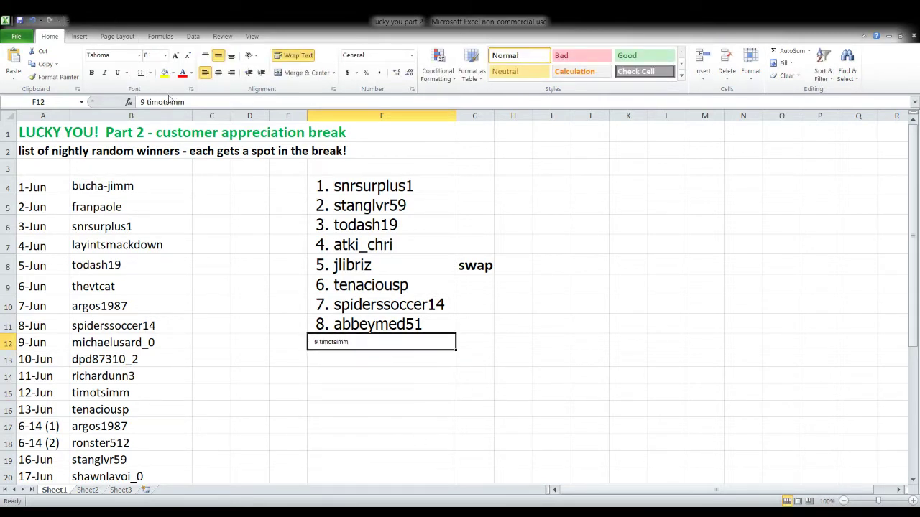
pyautogui.click(165, 56)
pyautogui.click(153, 147)
pyautogui.click(558, 426)
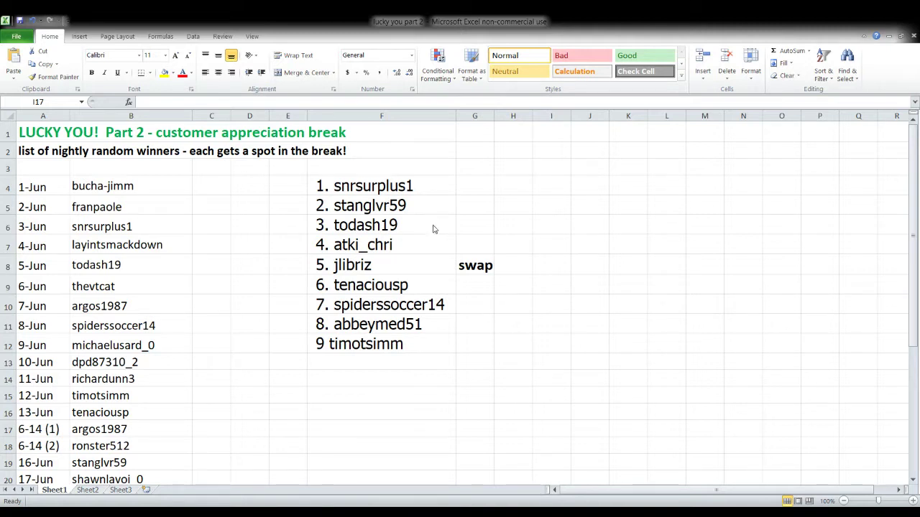
# - Add a 'swap' note in G6 beside spot 3
pyautogui.click(488, 224)
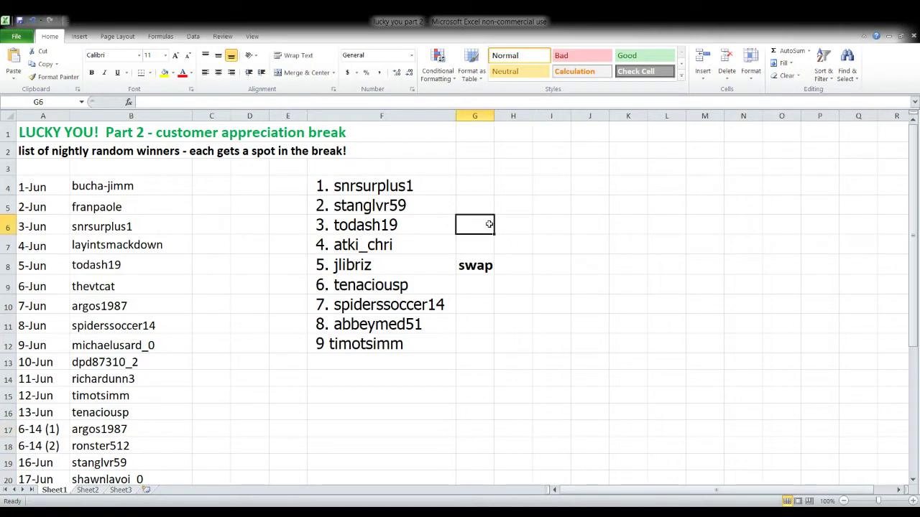
pyautogui.write('swap')
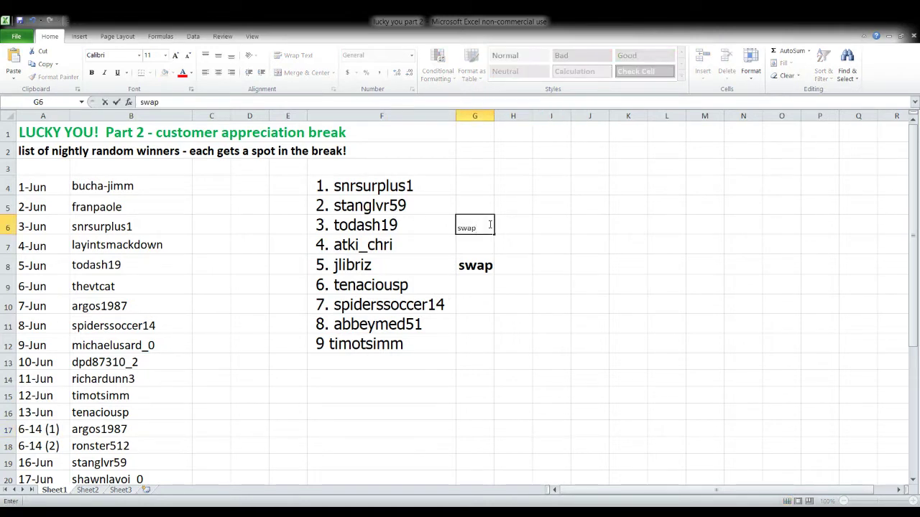
pyautogui.click(626, 186)
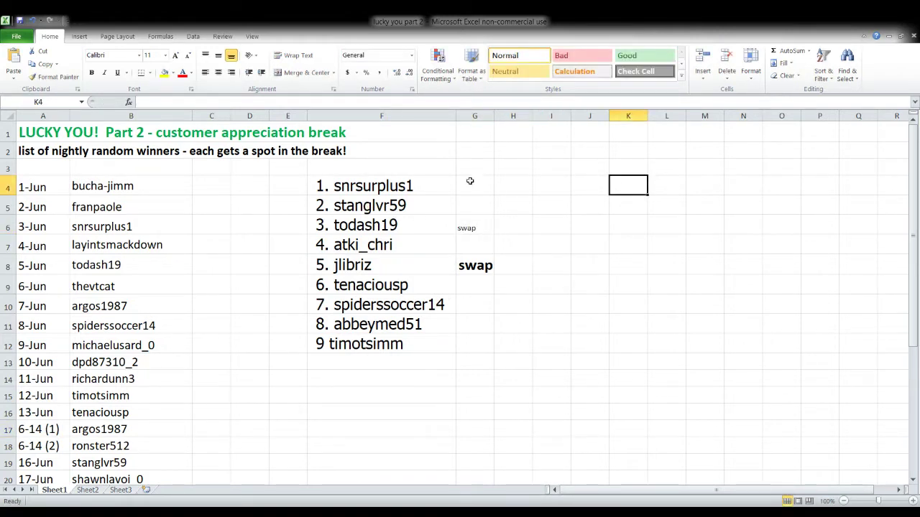
# - Set all of column G, including both swap notes, to font size 11
pyautogui.click(466, 115)
pyautogui.click(149, 56)
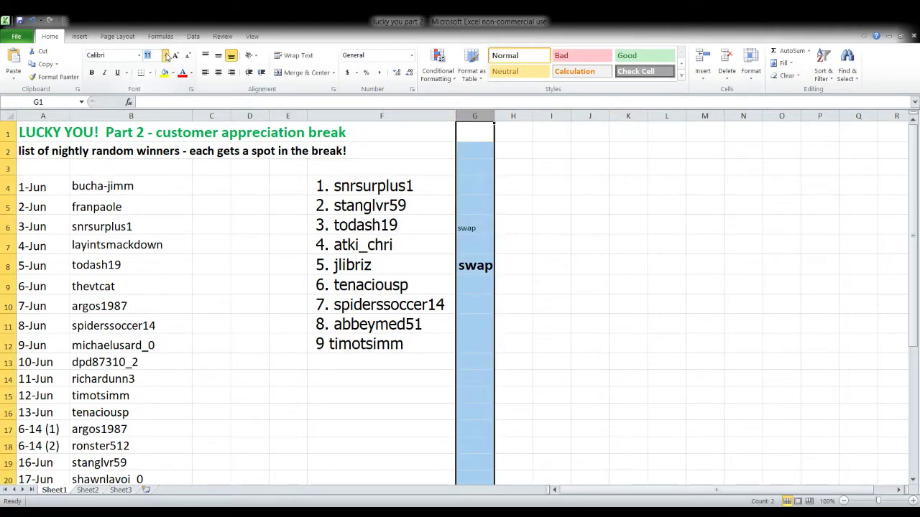
pyautogui.press('Return')
pyautogui.click(589, 318)
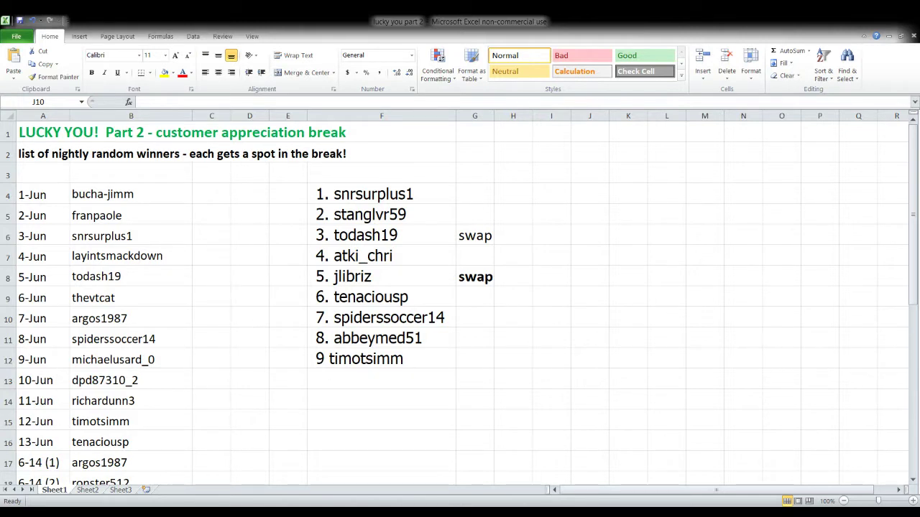
# - Enter '10' followed by the next winner's username in F13 below spot 9
pyautogui.click(324, 377)
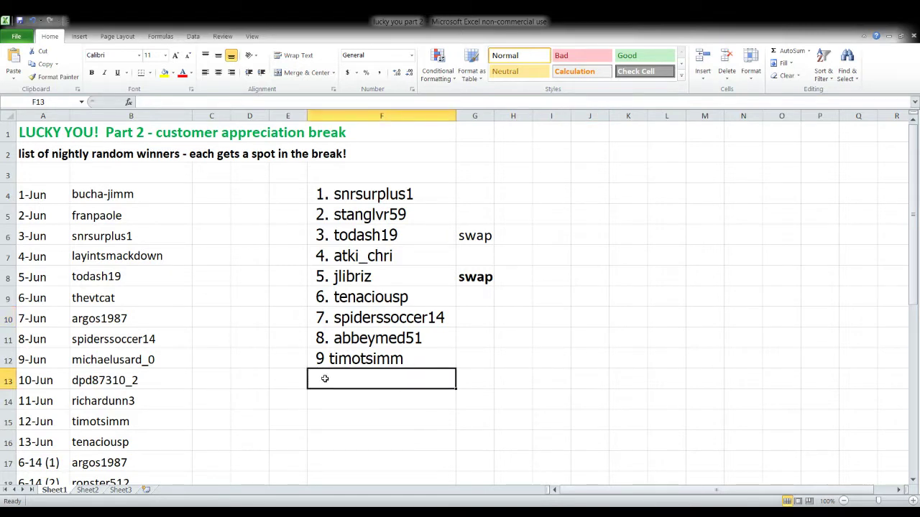
pyautogui.write('10')
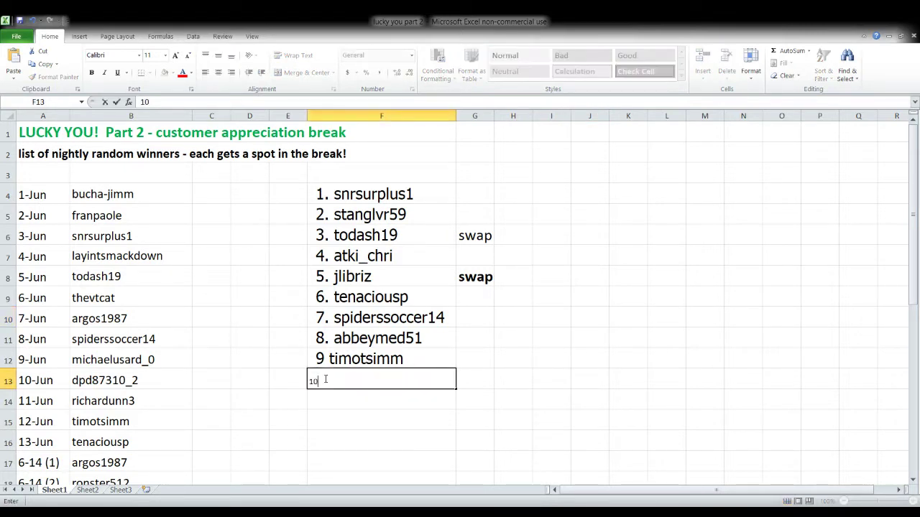
pyautogui.write(' kaysi_dad')
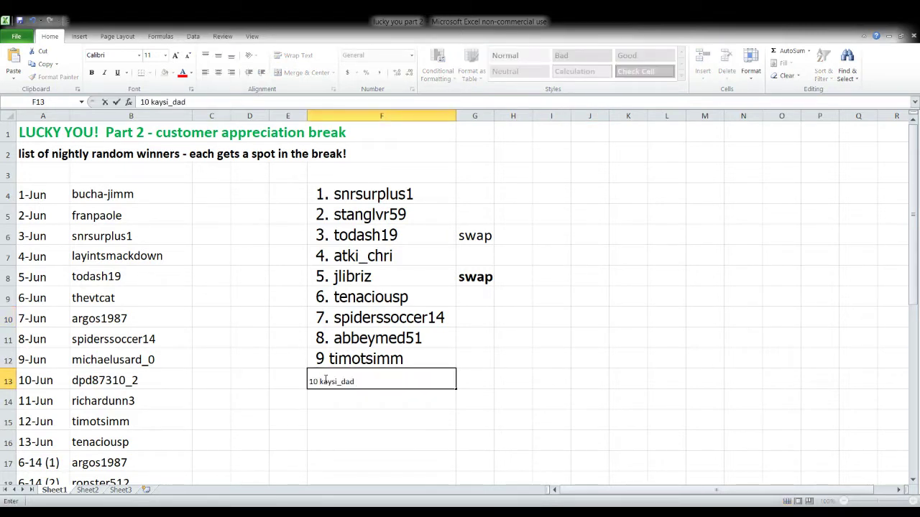
pyautogui.click(524, 398)
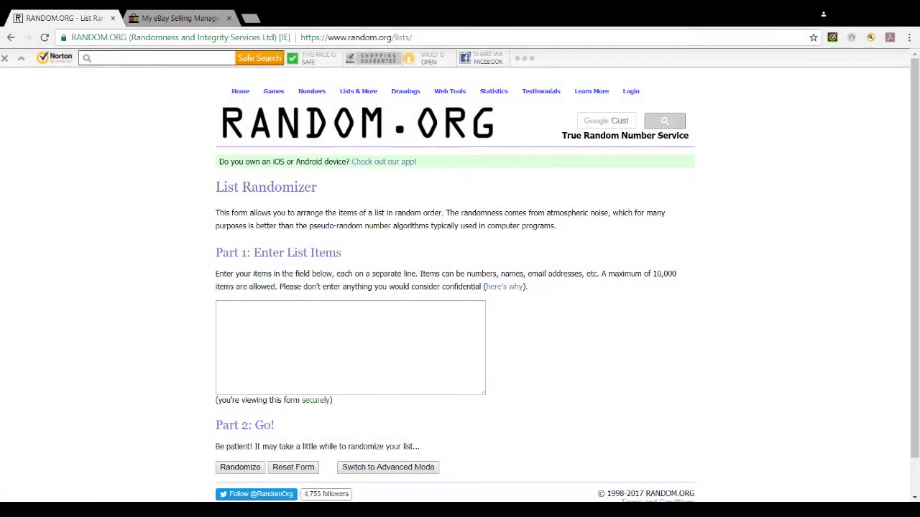
# - Enter the numbers 1 to 10, one per line, in the List Randomizer and randomize them
pyautogui.click(292, 309)
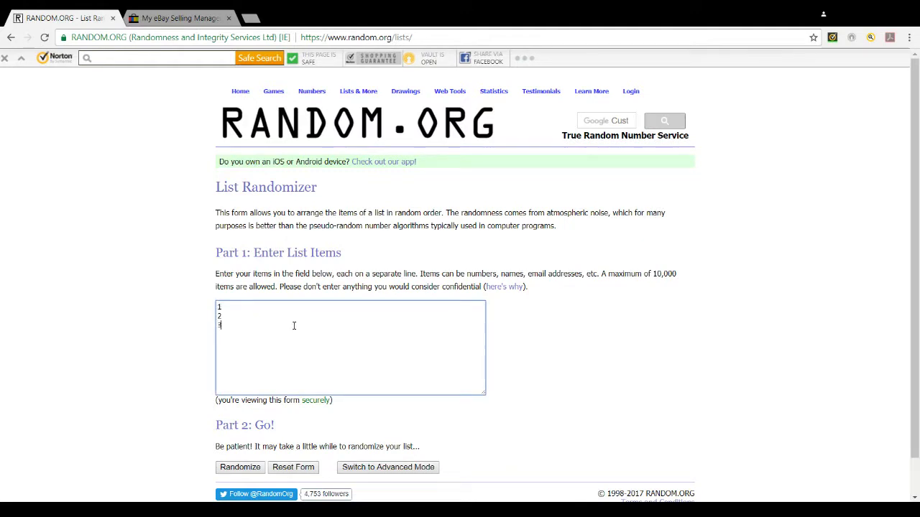
pyautogui.write('7')
pyautogui.press('Return')
pyautogui.write('10')
pyautogui.click(246, 468)
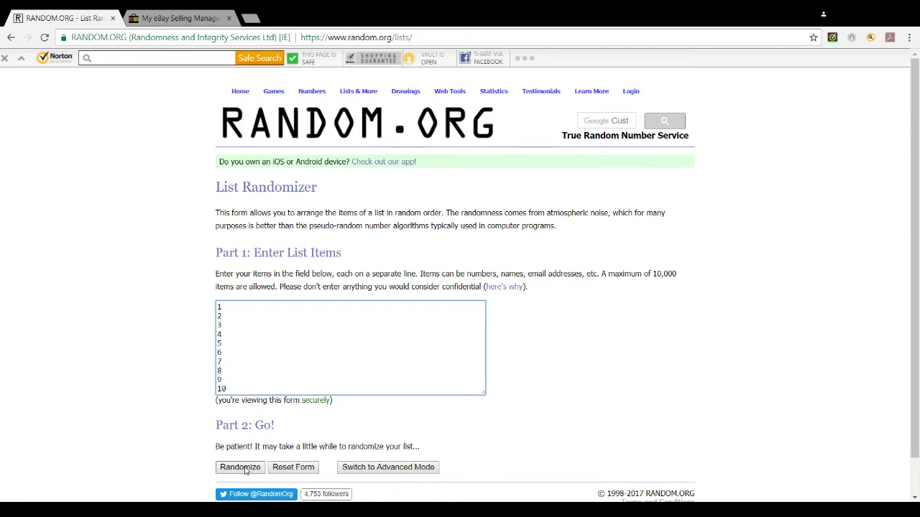